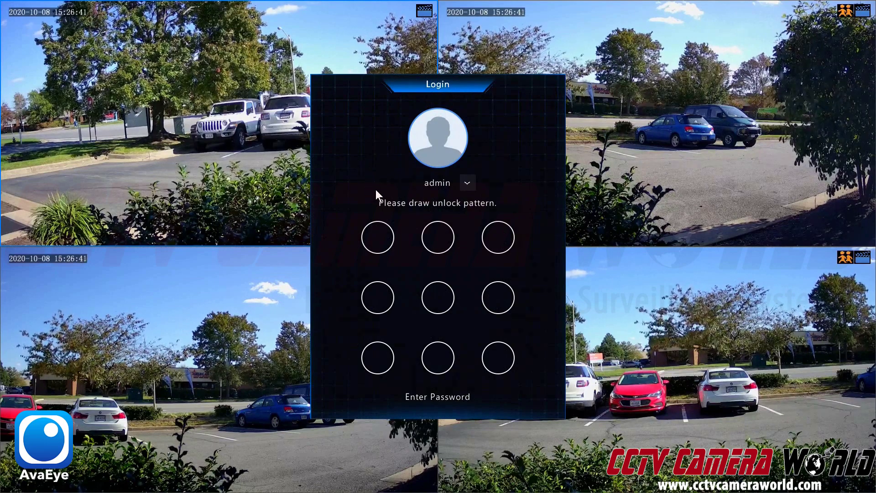
- Unlock the recorder with the account's unlock pattern and open the camera encoding settings
mouse_move(379, 234)
mouse_down()
mouse_move(494, 239)
mouse_move(506, 297)
mouse_move(494, 360)
mouse_move(384, 360)
mouse_up()
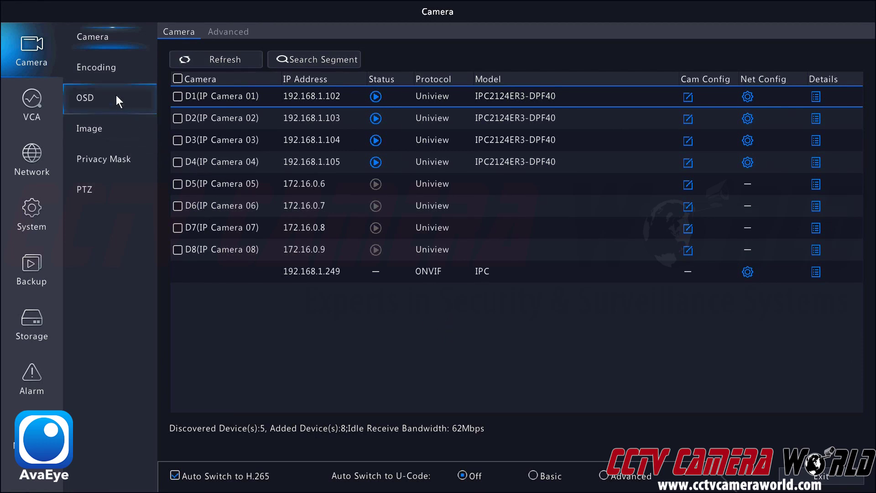
click(112, 72)
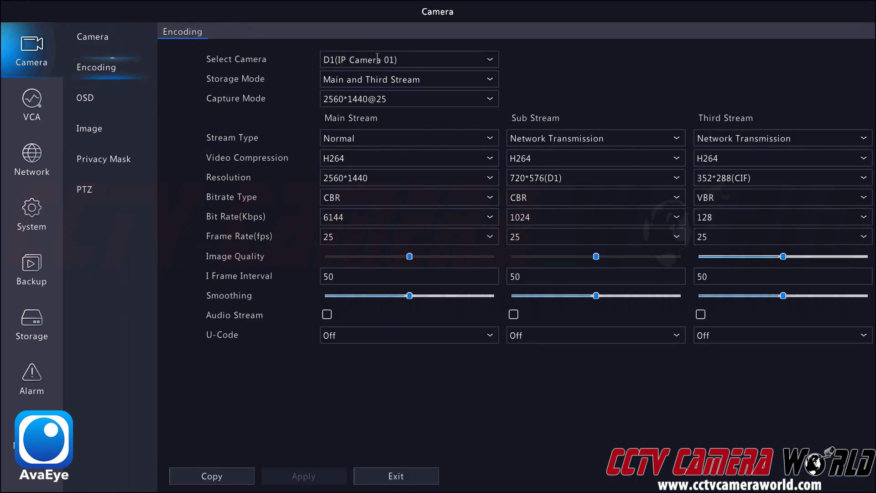
- Set the capture mode of D1(IP Camera 01) to 2592*1520@20 and accept the change of encoding settings
click(340, 98)
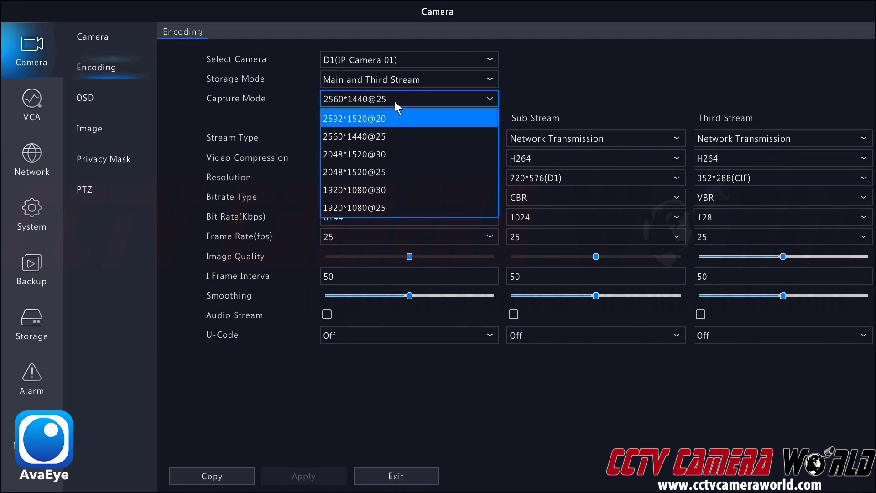
click(386, 140)
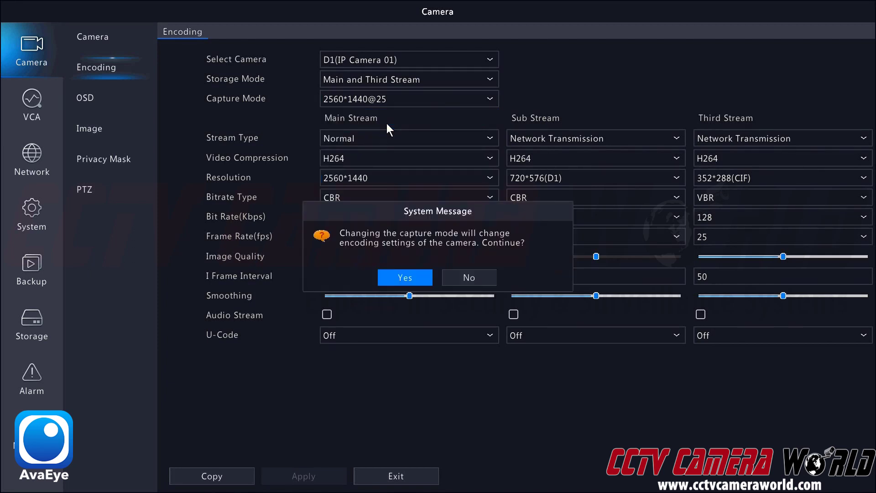
click(414, 280)
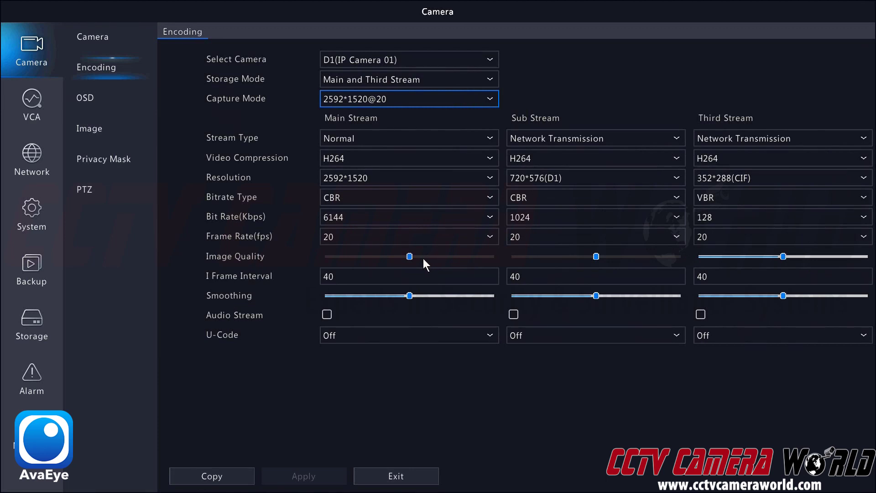
- Examine the available main stream video compression, frame rate and resolution options, along with the capture mode choices
click(354, 162)
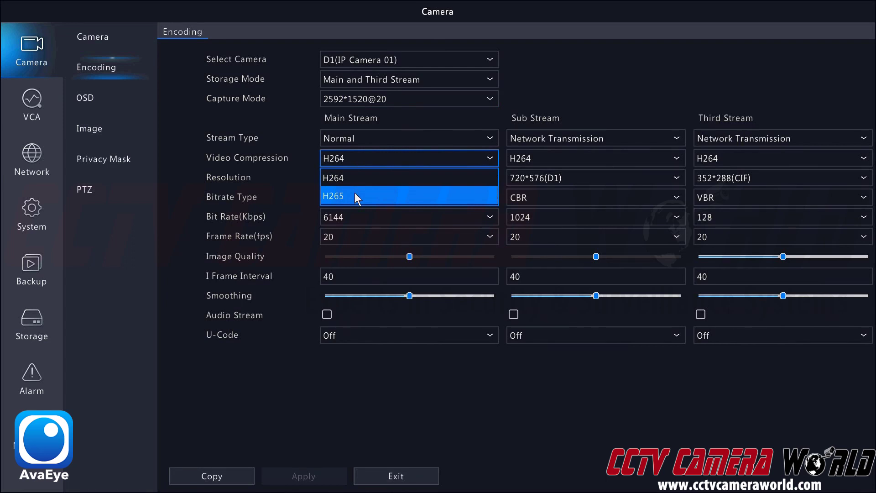
click(358, 178)
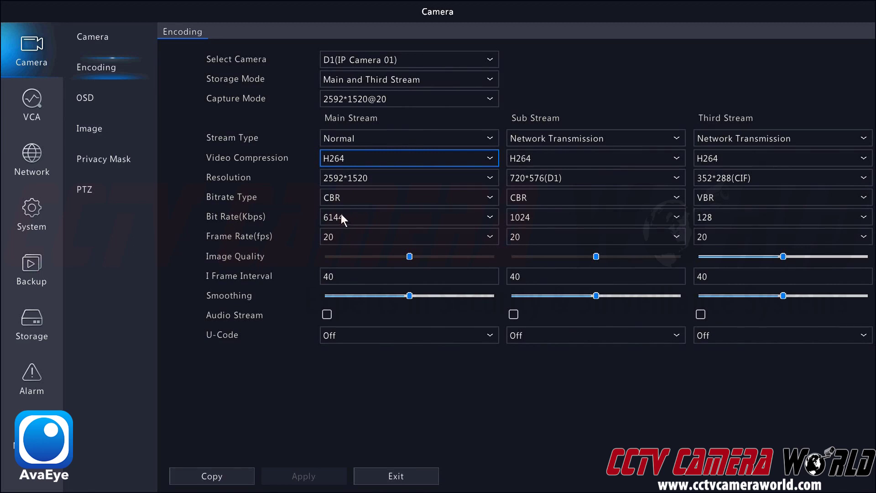
click(354, 237)
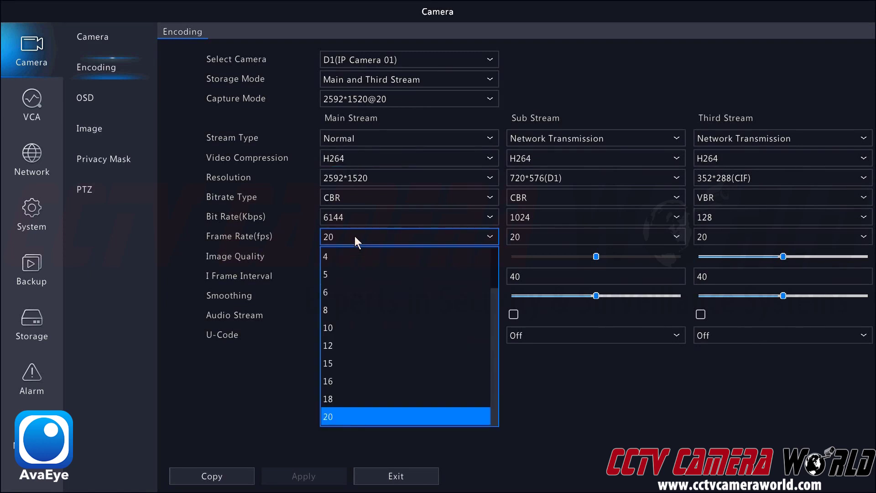
click(355, 236)
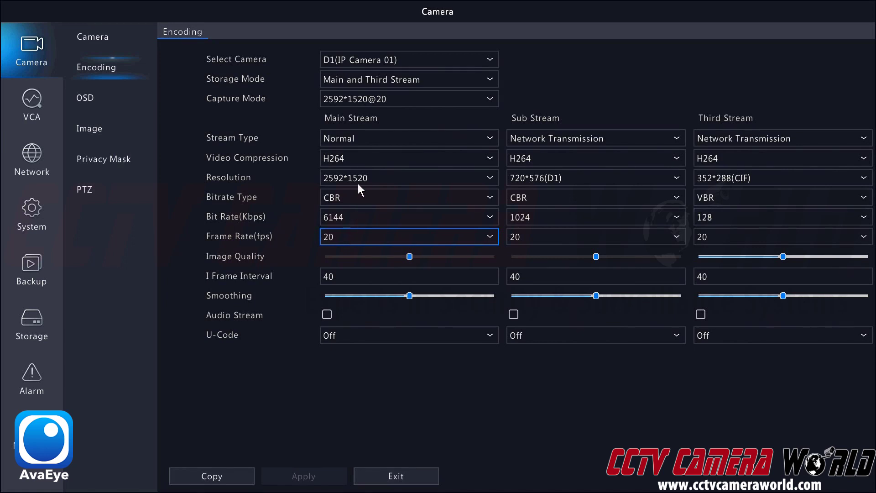
click(381, 96)
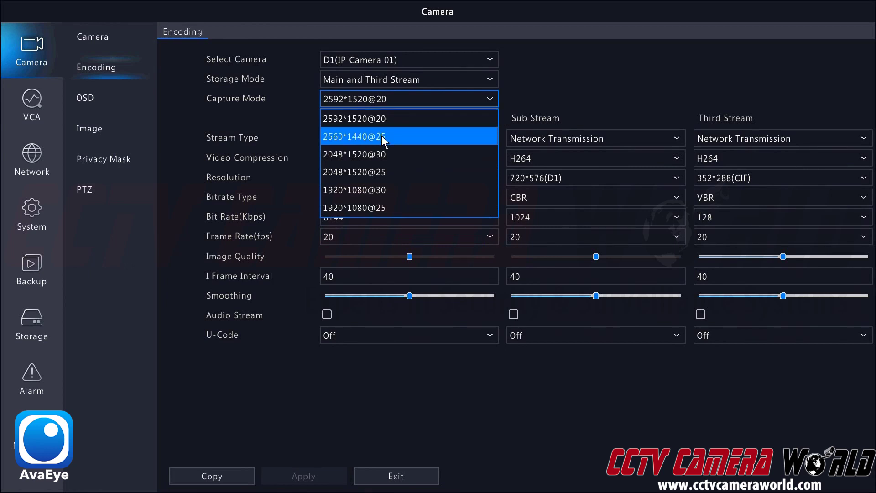
click(491, 119)
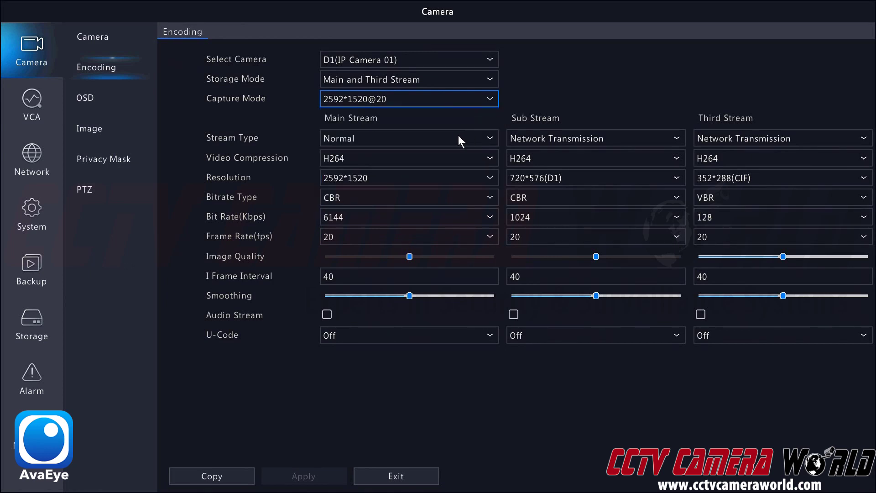
click(416, 176)
click(415, 174)
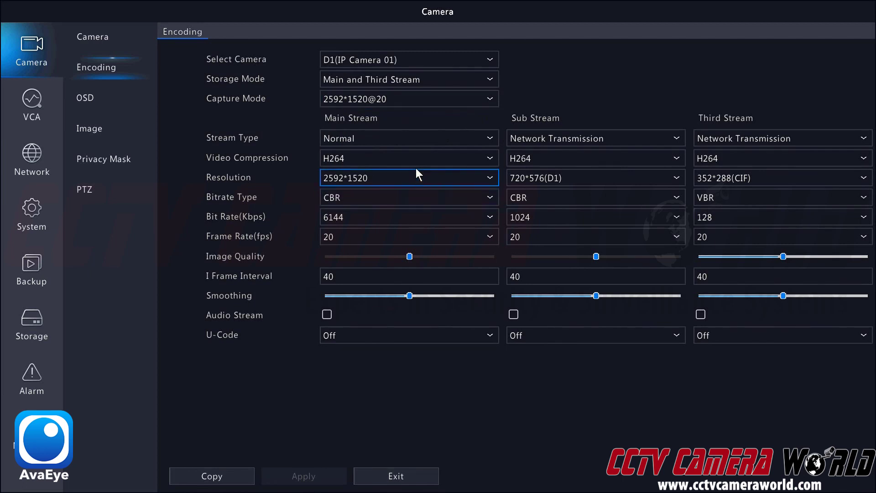
- Change the camera's capture mode to 2560*1440@25, accept the change, and check the main stream resolution options
click(404, 104)
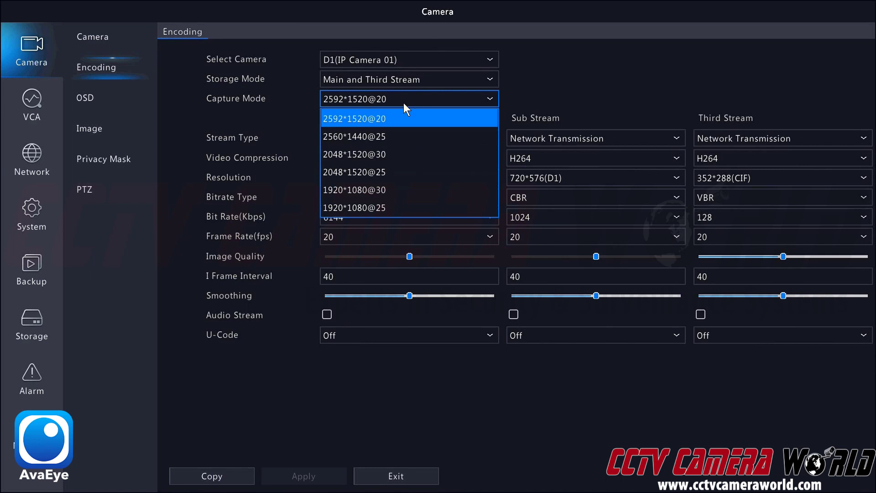
click(379, 136)
click(407, 278)
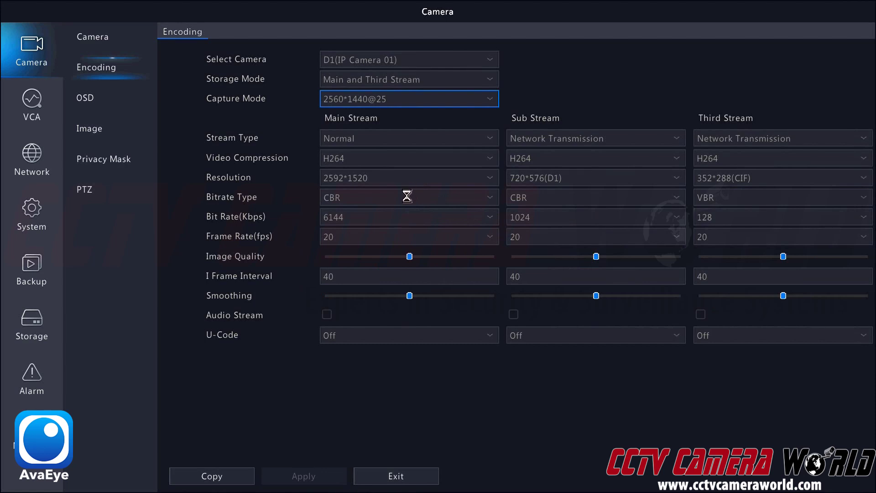
click(407, 178)
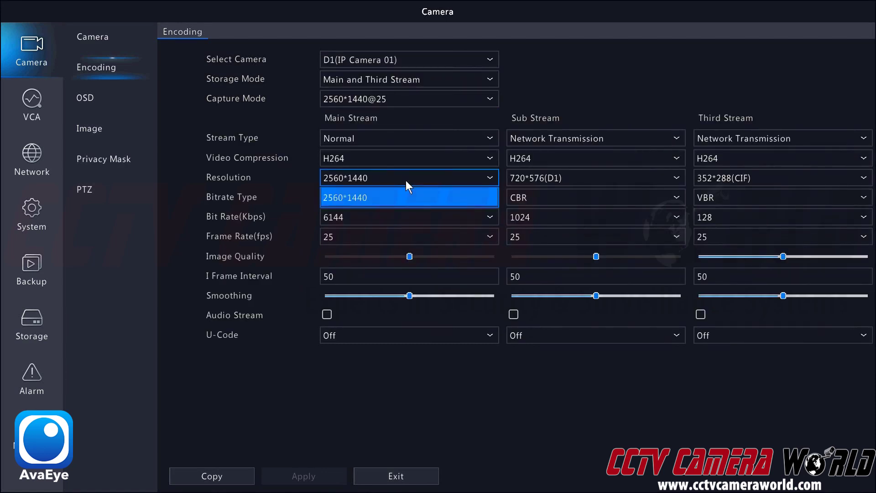
click(407, 179)
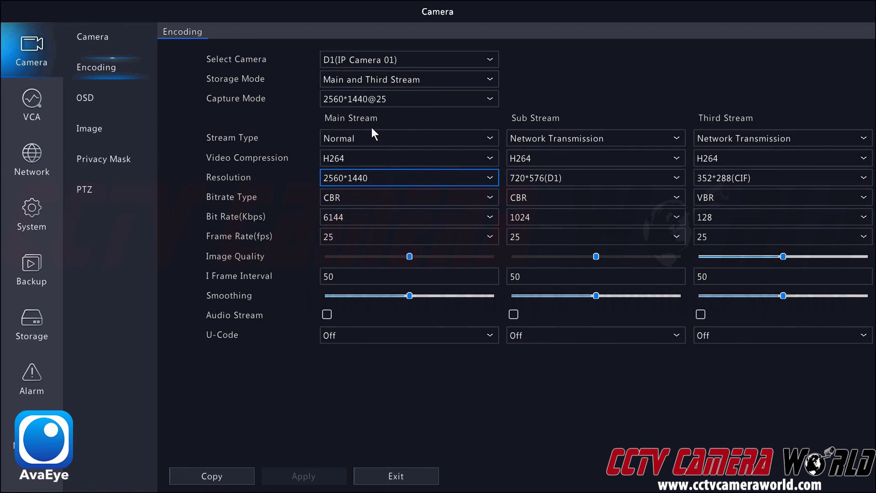
- Set the camera's capture mode to 2048*1520@30 and accept the change of encoding settings
click(370, 100)
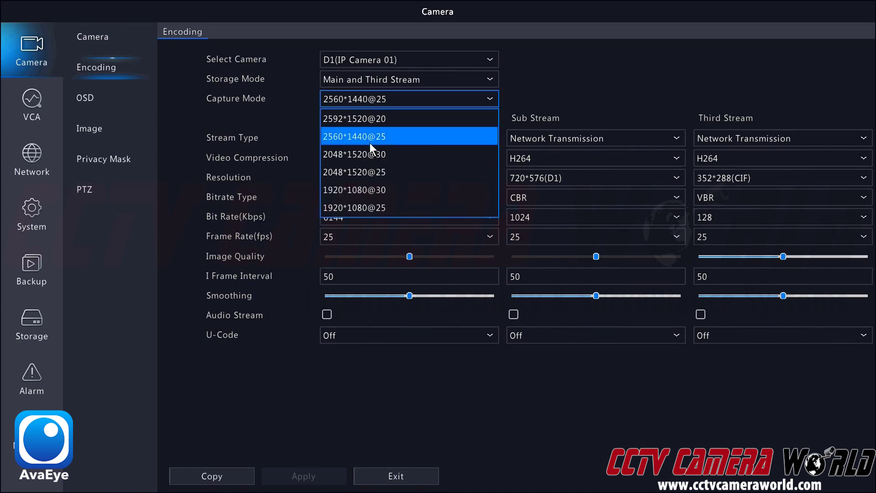
click(363, 156)
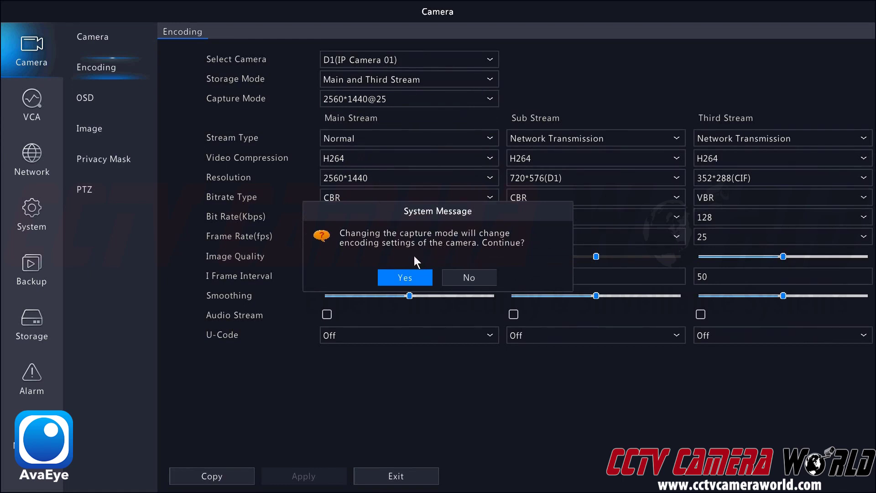
click(405, 277)
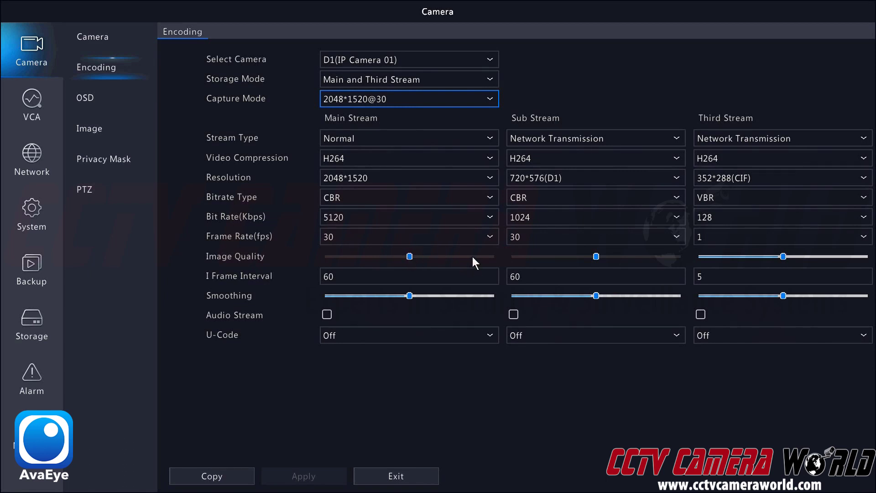
- Try the main stream's U-Code in Advanced Mode and Basic Mode, and return it to Off
click(416, 297)
click(392, 333)
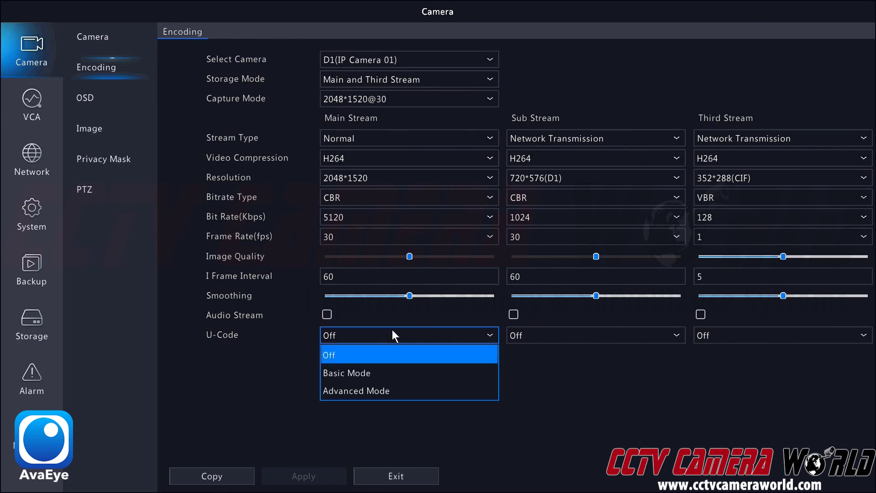
click(392, 390)
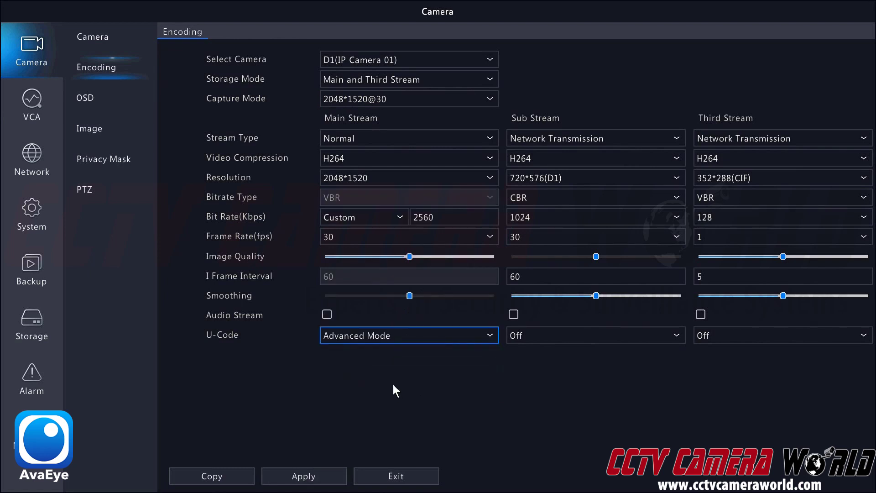
click(398, 335)
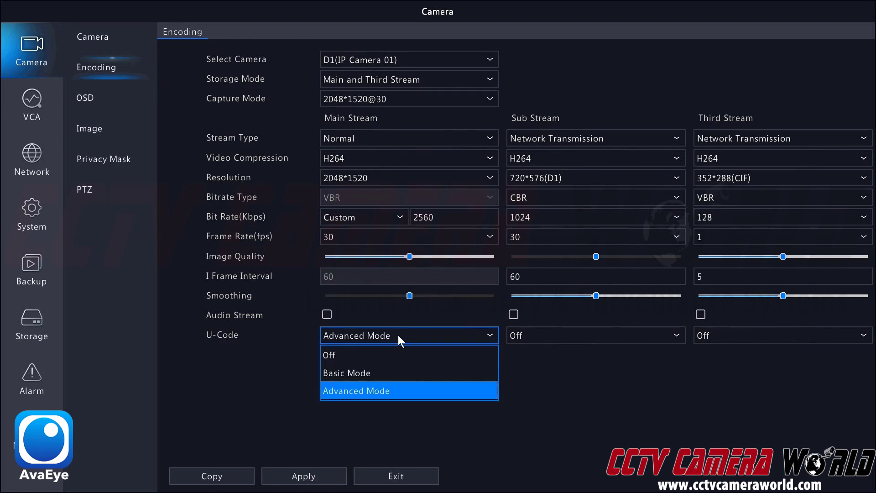
click(392, 371)
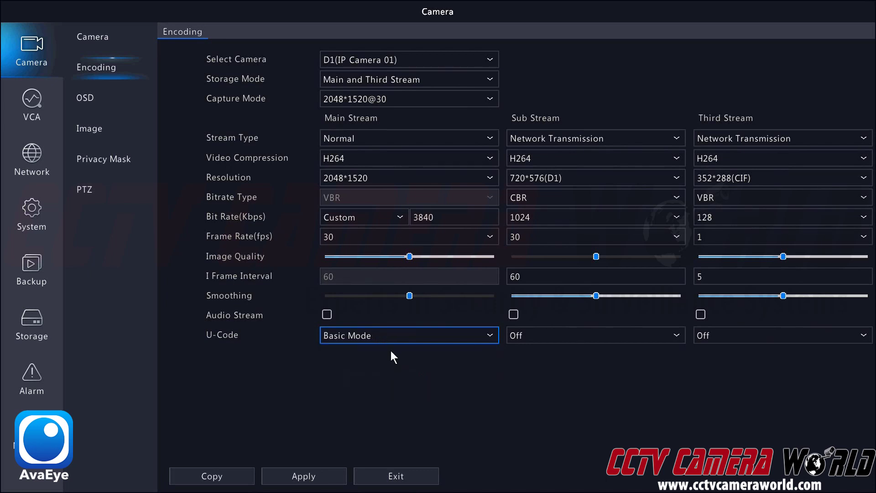
click(396, 338)
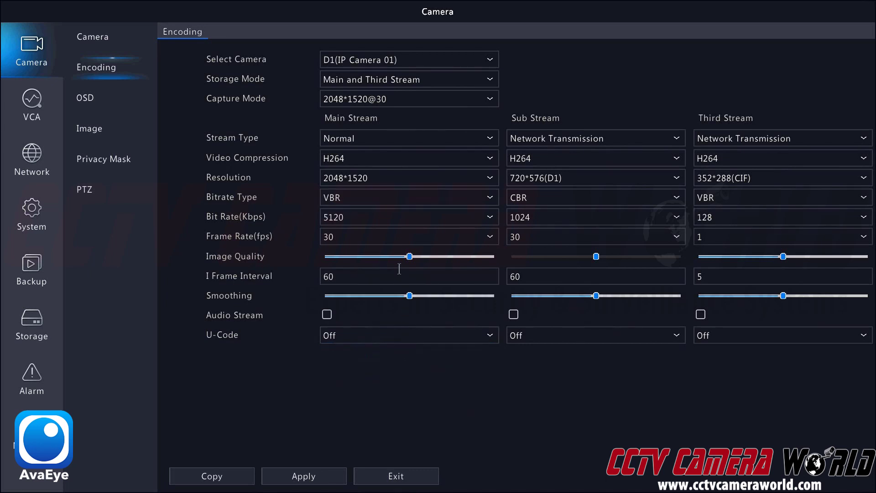
- Examine the main stream's available bit rate, resolution and frame rate options at the 2048*1520@30 capture mode
click(397, 219)
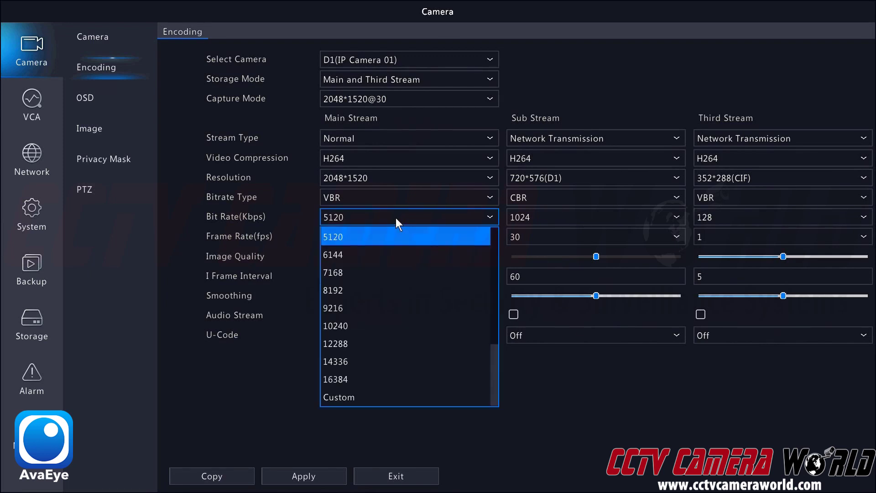
scroll(386, 266, up, 2)
click(398, 220)
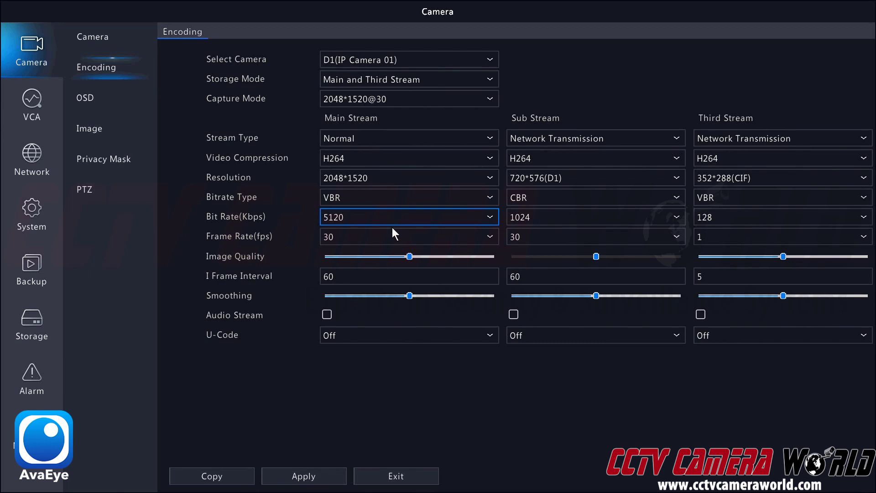
click(377, 177)
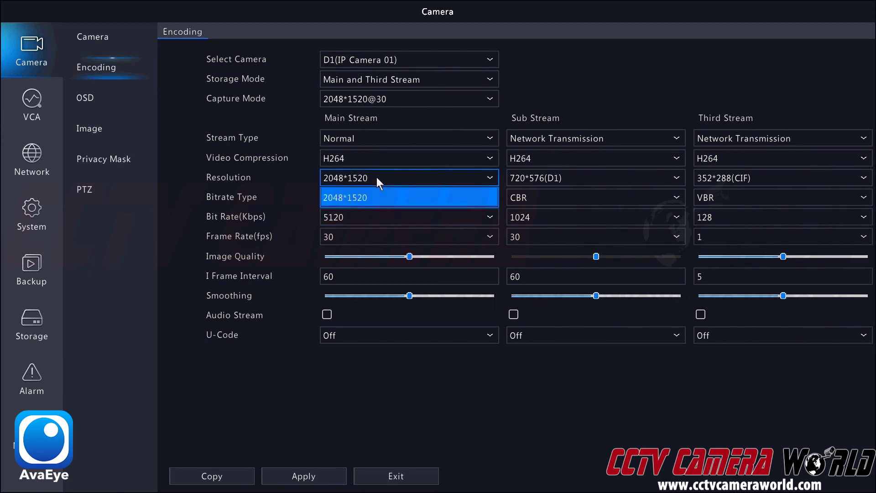
click(377, 178)
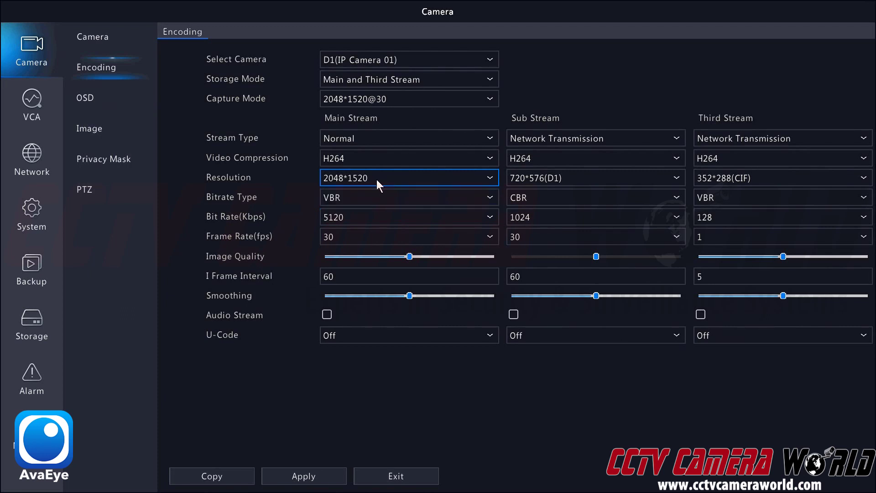
click(358, 241)
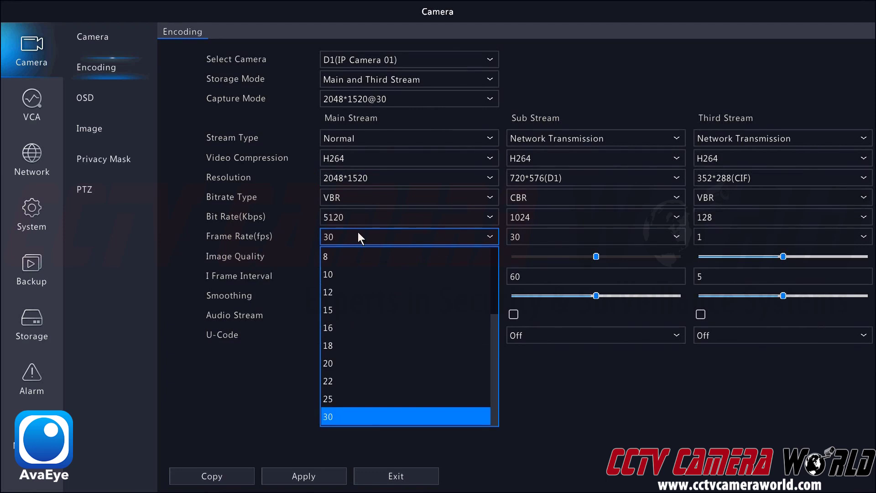
click(358, 234)
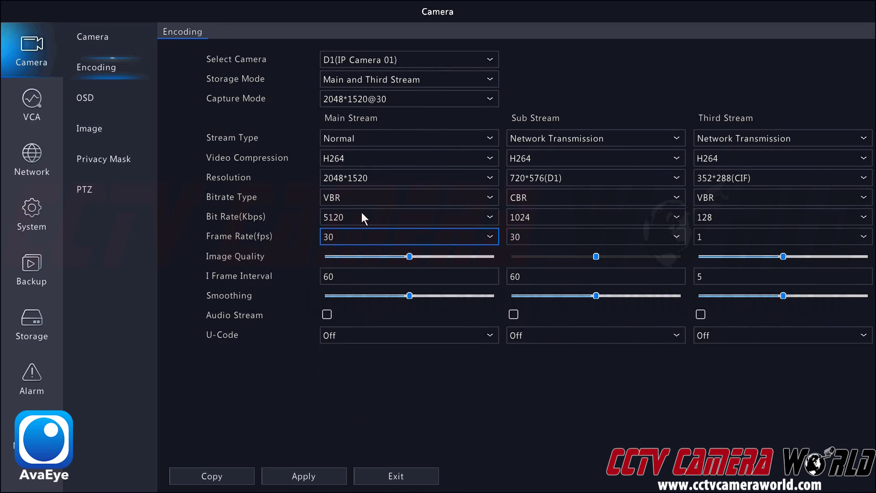
click(362, 219)
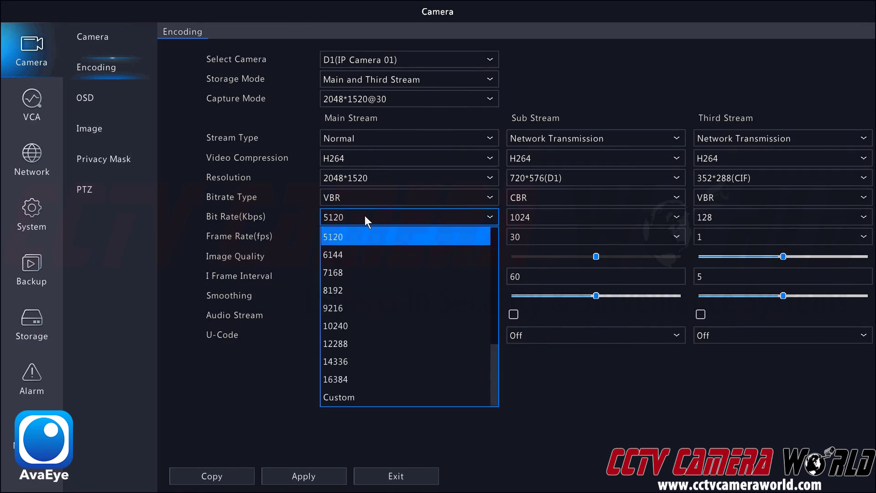
click(365, 216)
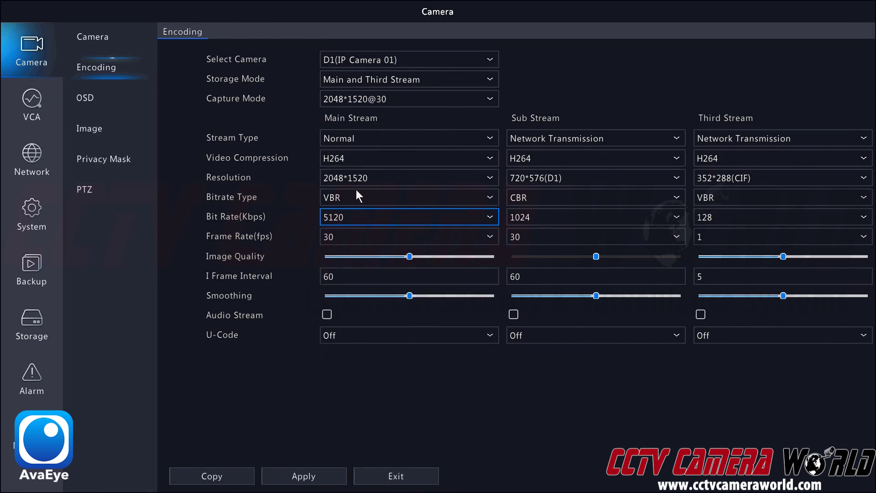
- Set the main stream's bitrate type to CBR and enable its audio stream
click(368, 196)
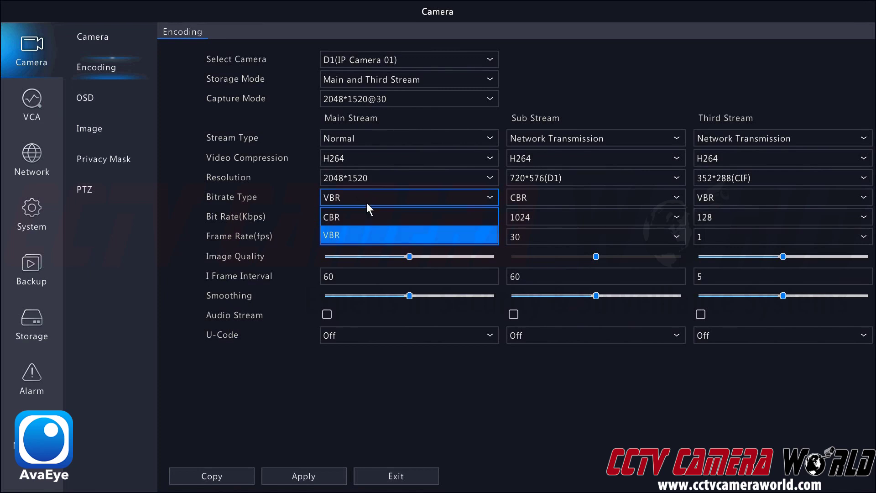
click(363, 217)
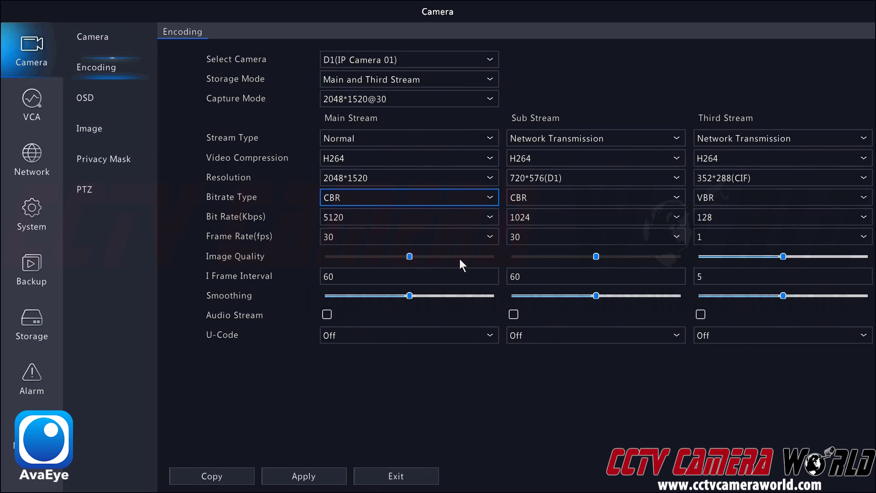
click(410, 296)
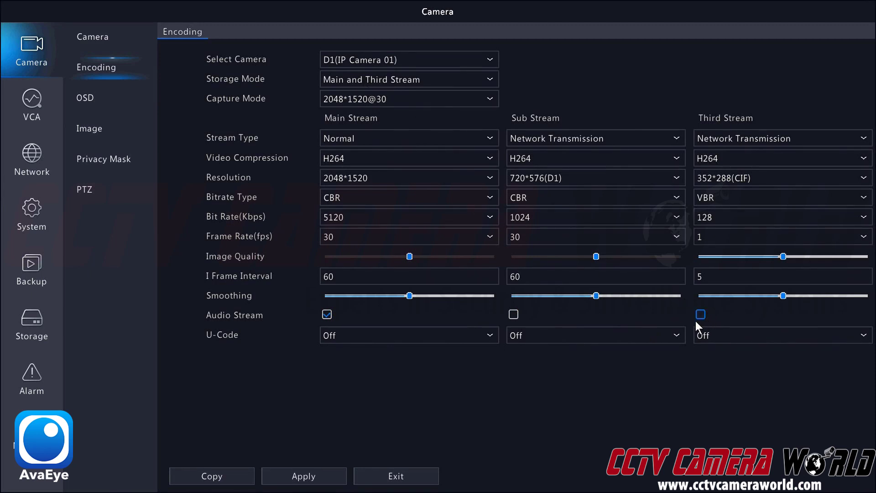
- Turn off the main stream's audio stream and view the third stream's available resolution and stream type options
click(326, 314)
click(727, 177)
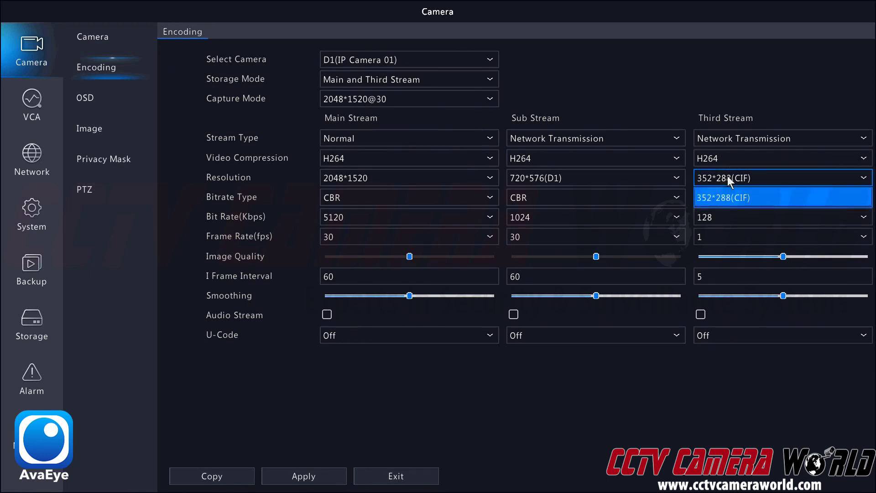
click(731, 138)
click(733, 138)
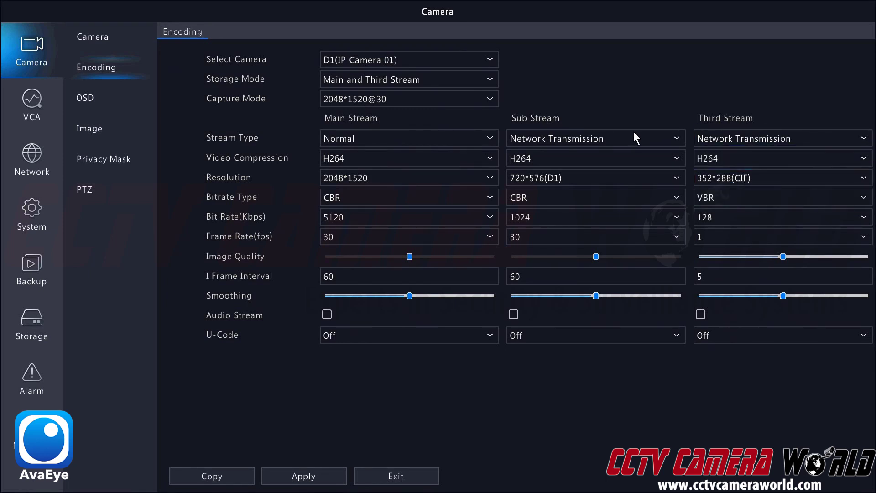
- Examine the capture mode and storage mode options available for the camera, leaving both selections as they are
click(488, 101)
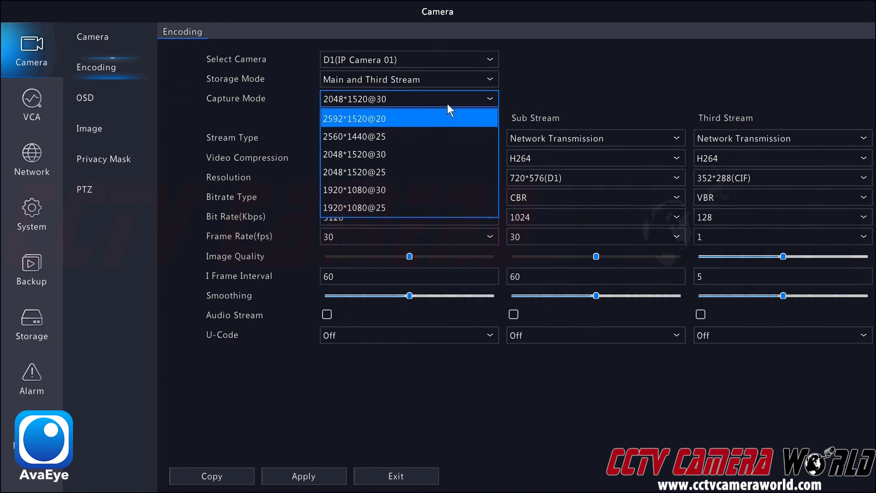
click(470, 98)
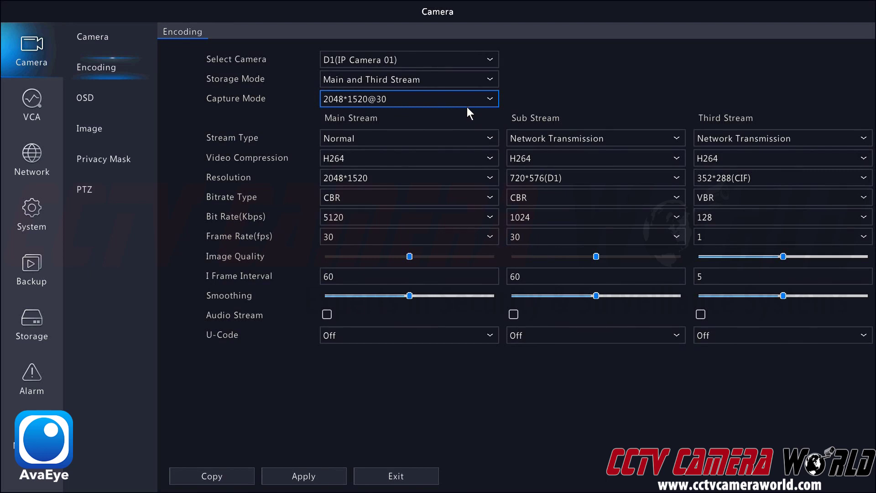
click(339, 81)
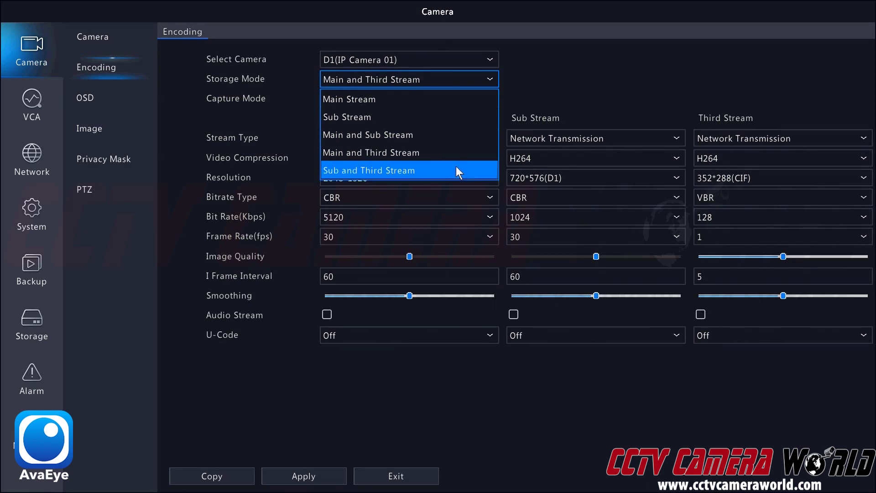
click(528, 83)
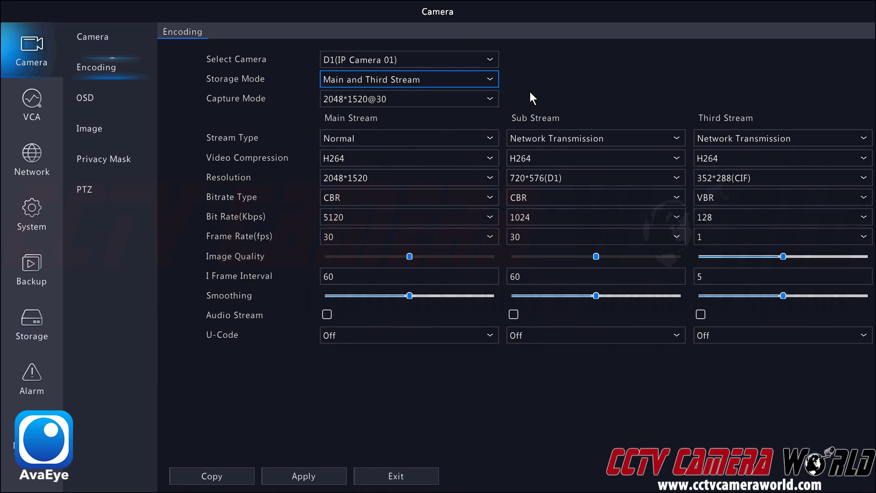